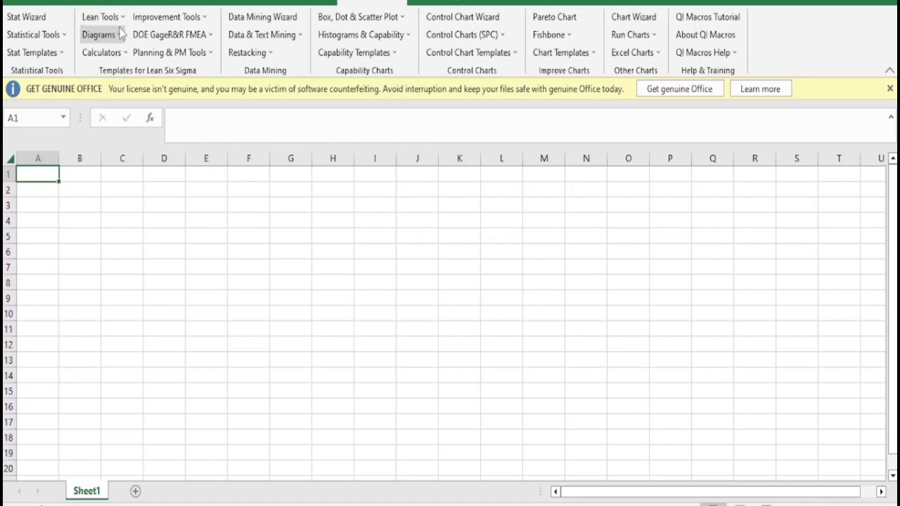
# Step: Open the Value Stream Mapping | Spaghetti Diagram template from QI Macros Lean Tools
pyautogui.click(121, 18)
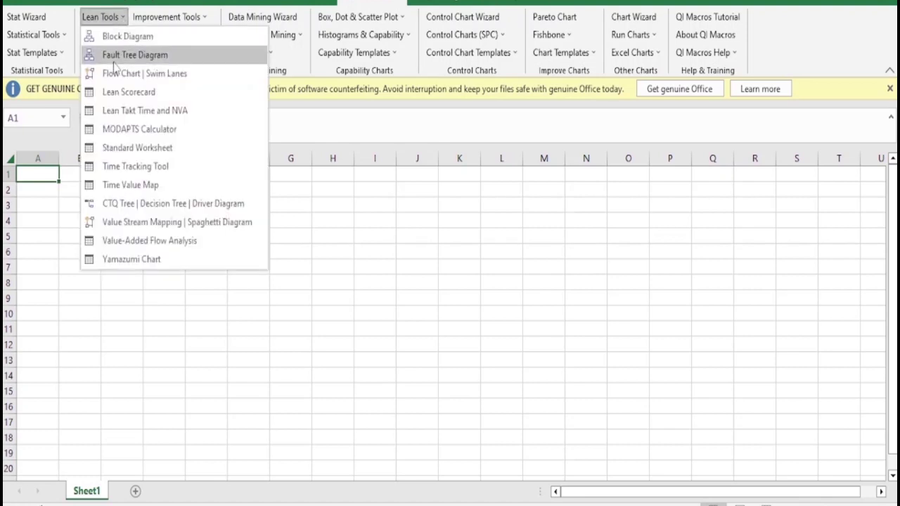
pyautogui.click(125, 223)
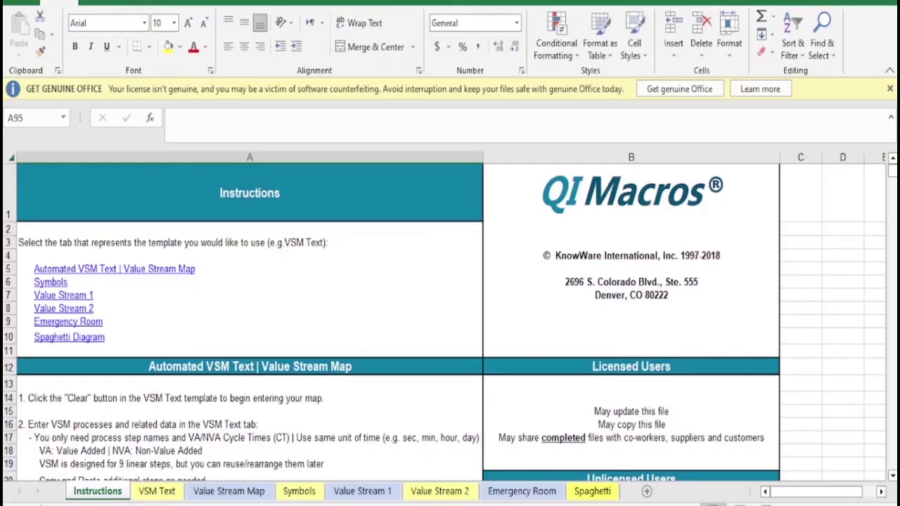
# Step: Browse the template's VSM Text, Value Stream Map, Symbols and Spaghetti sheets
pyautogui.click(157, 491)
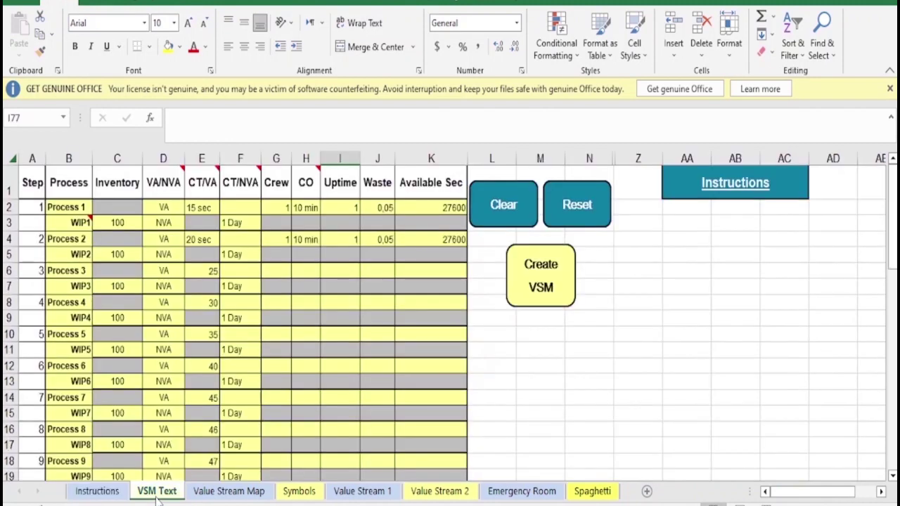
pyautogui.click(223, 492)
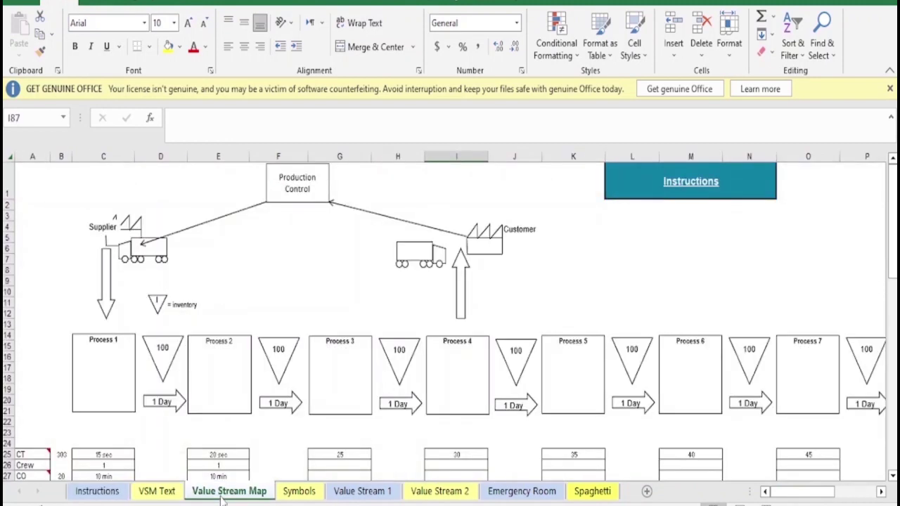
pyautogui.click(298, 492)
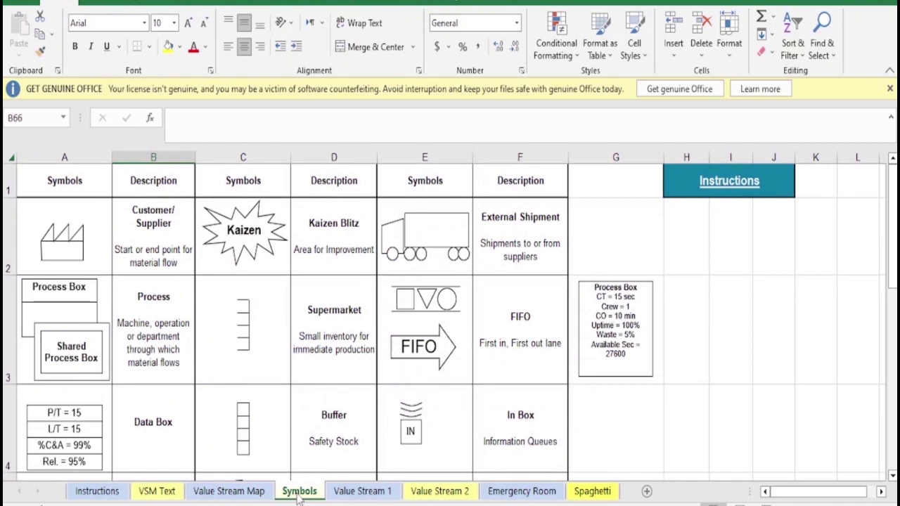
pyautogui.click(602, 496)
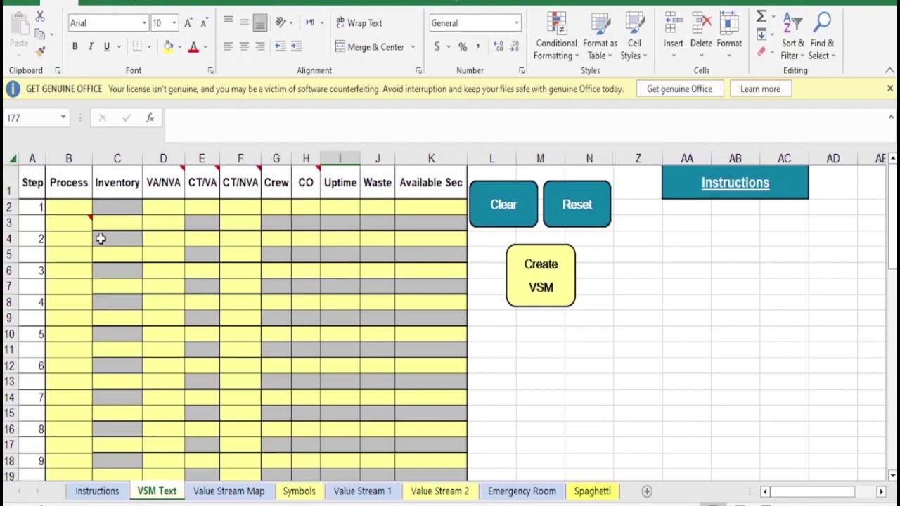
pyautogui.moveTo(82, 219)
pyautogui.moveTo(61, 230)
pyautogui.moveTo(169, 185)
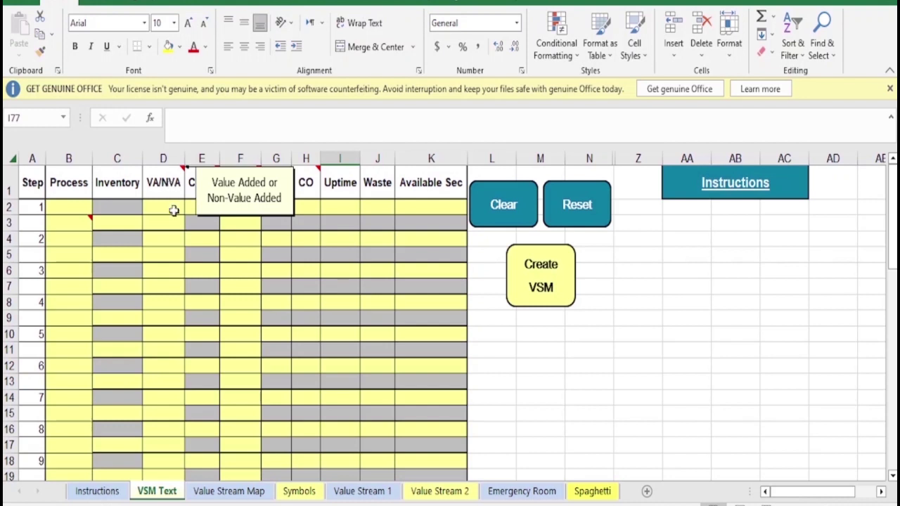
pyautogui.moveTo(203, 194)
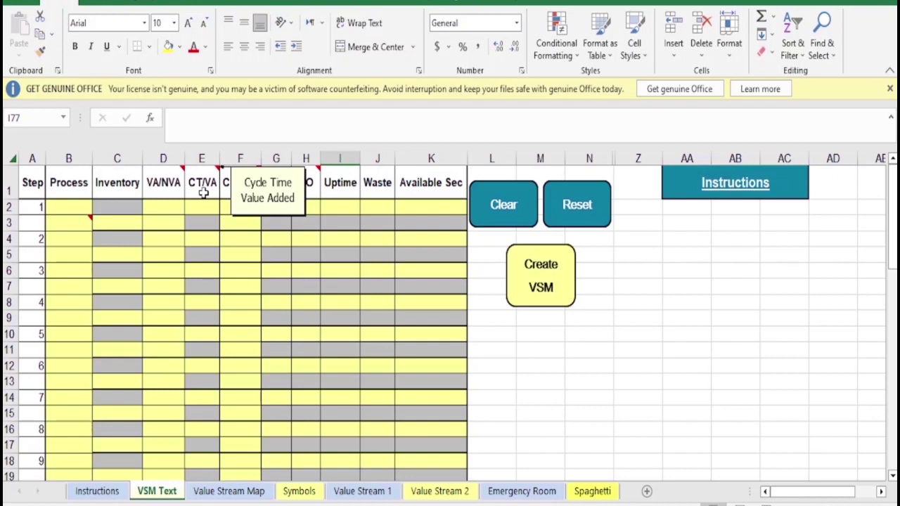
pyautogui.moveTo(241, 185)
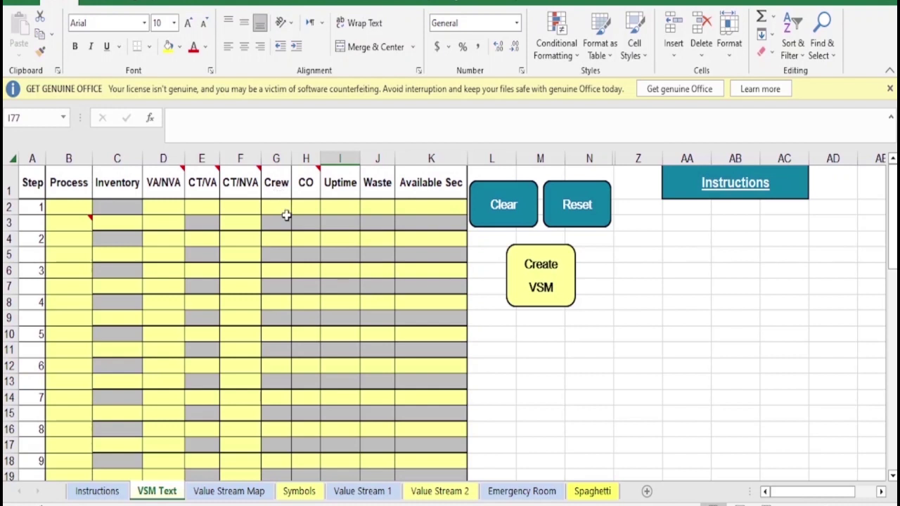
pyautogui.moveTo(312, 184)
pyautogui.click(57, 205)
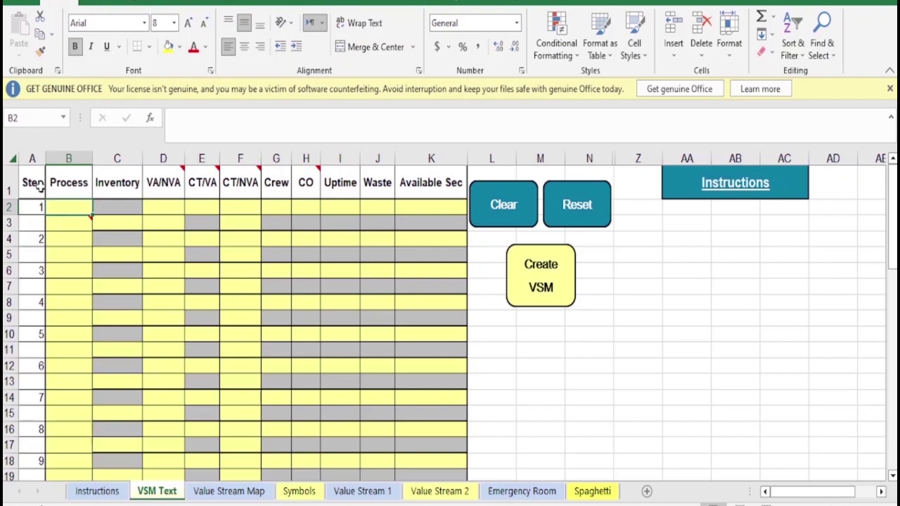
# Step: Enter M.P., WIP and Assemblage into the VSM Text table, then create the value stream map
pyautogui.write('M.P.')
pyautogui.press('Return')
pyautogui.write('WIP')
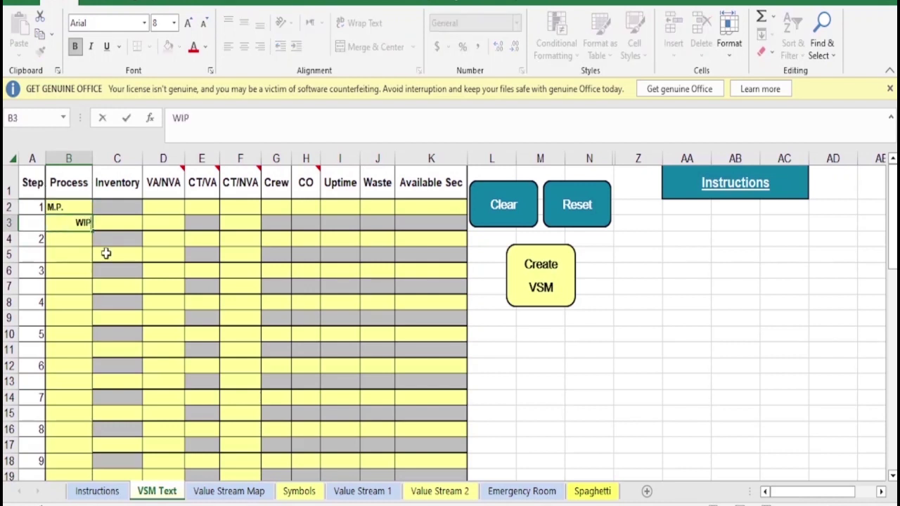
pyautogui.press('Return')
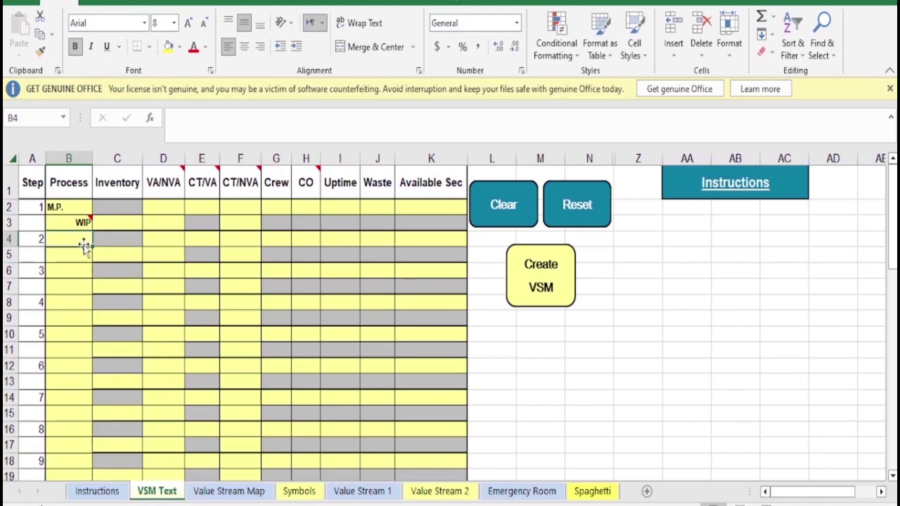
pyautogui.write('Assemblag')
pyautogui.write('e')
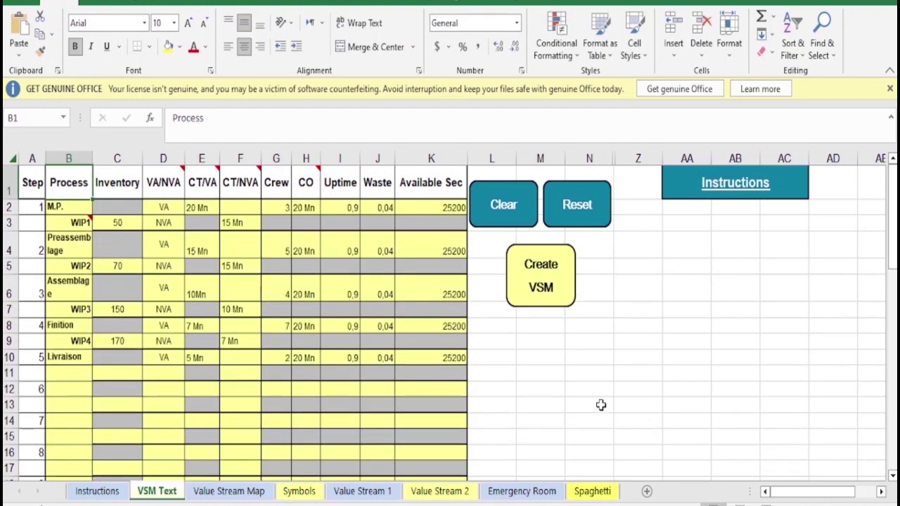
pyautogui.click(542, 279)
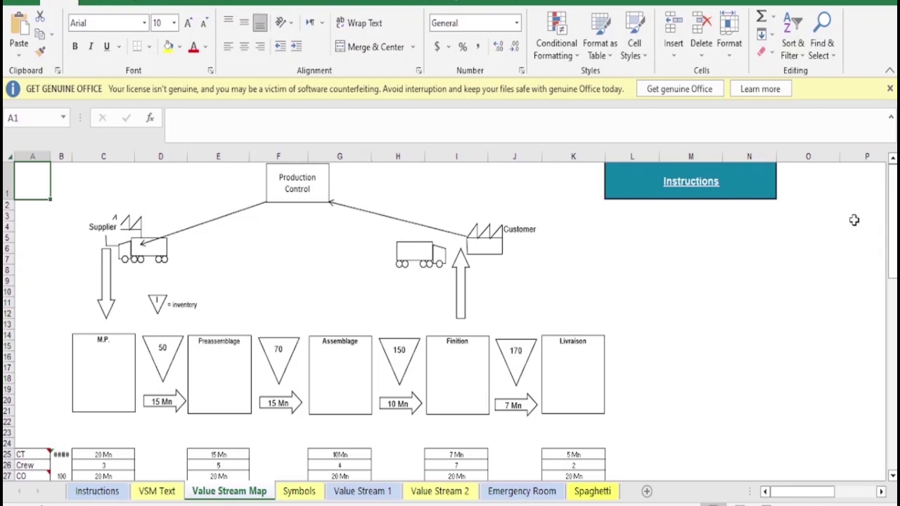
# Step: Scroll through the generated map to review inventory triangles, data boxes and the VA/NVA timeline
pyautogui.moveTo(894, 221); pyautogui.dragTo(894, 265)
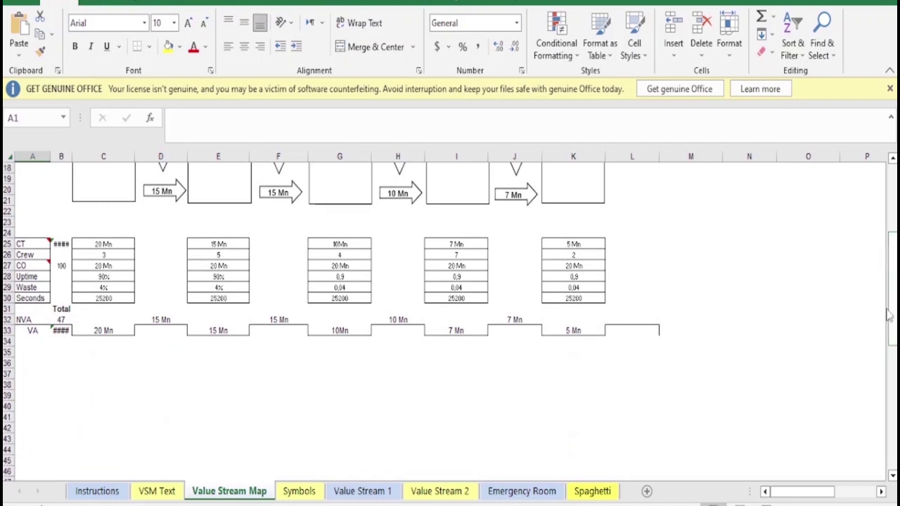
pyautogui.scroll(5, 879, 244)
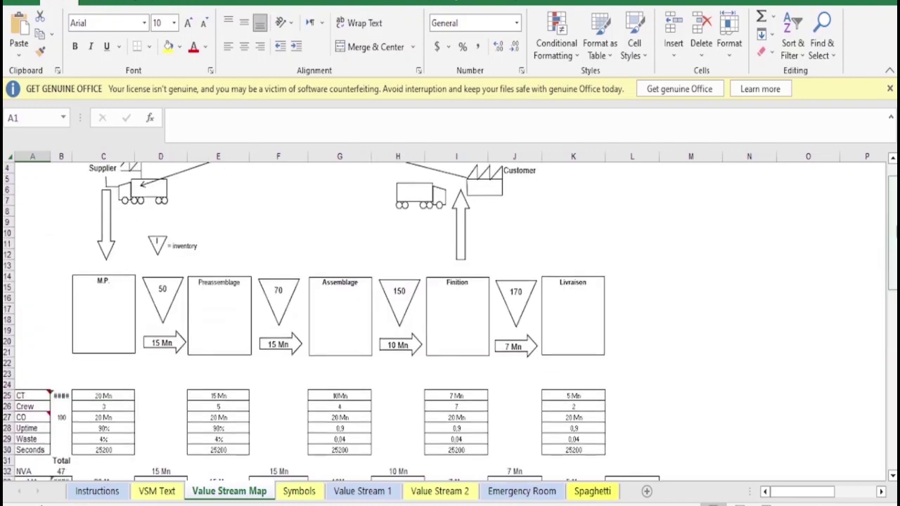
pyautogui.scroll(1, 893, 212)
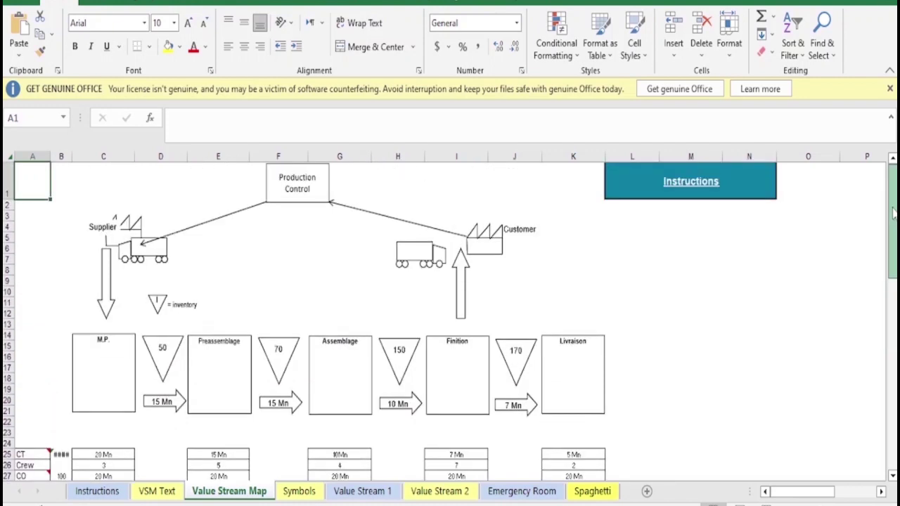
pyautogui.scroll(-1, 893, 213)
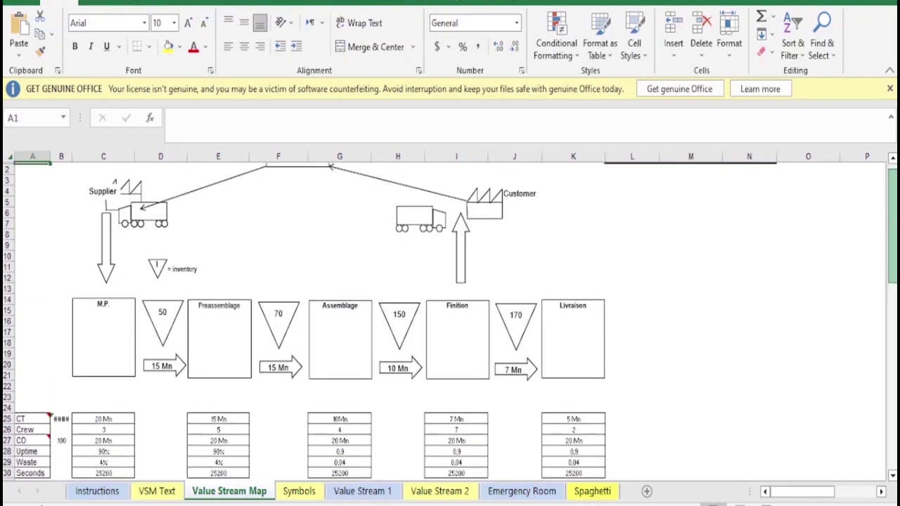
pyautogui.scroll(-8, 889, 246)
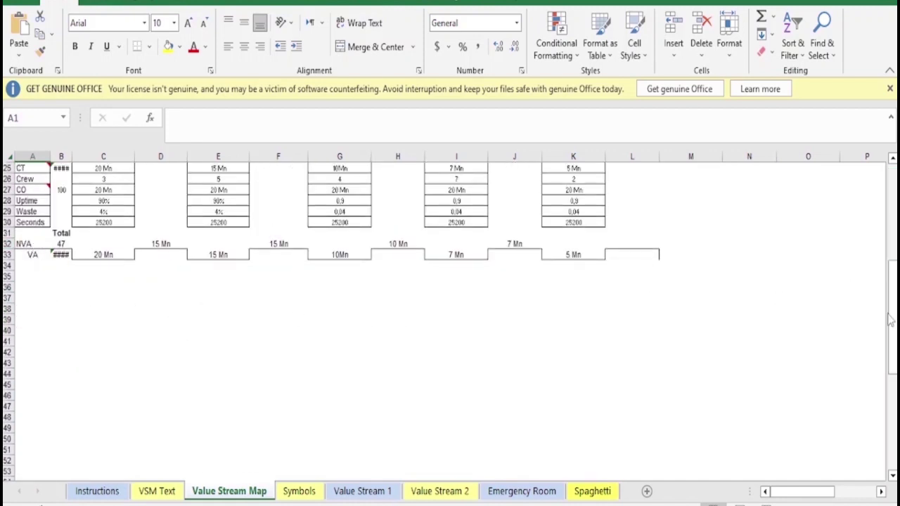
pyautogui.scroll(7, 889, 238)
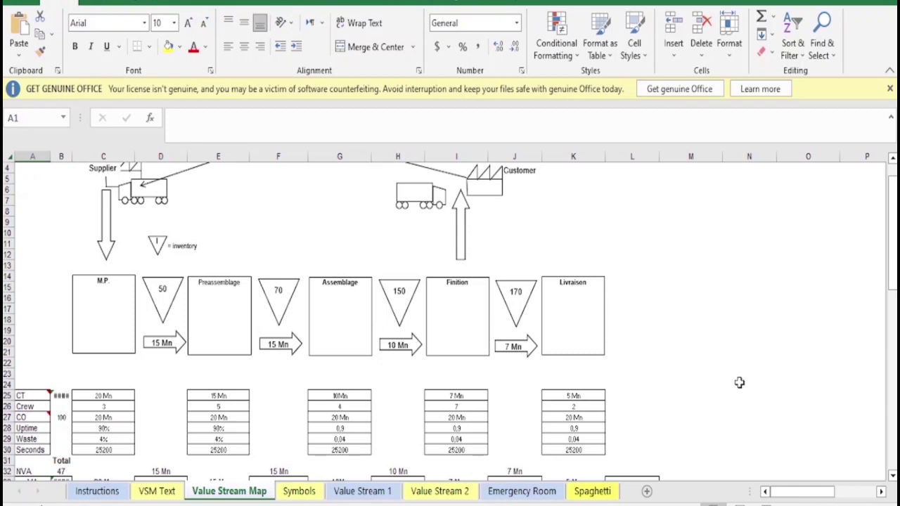
# Step: Go to the Spaghetti sheet showing flows among Work Stations 1 to 4
pyautogui.click(592, 492)
pyautogui.click(662, 391)
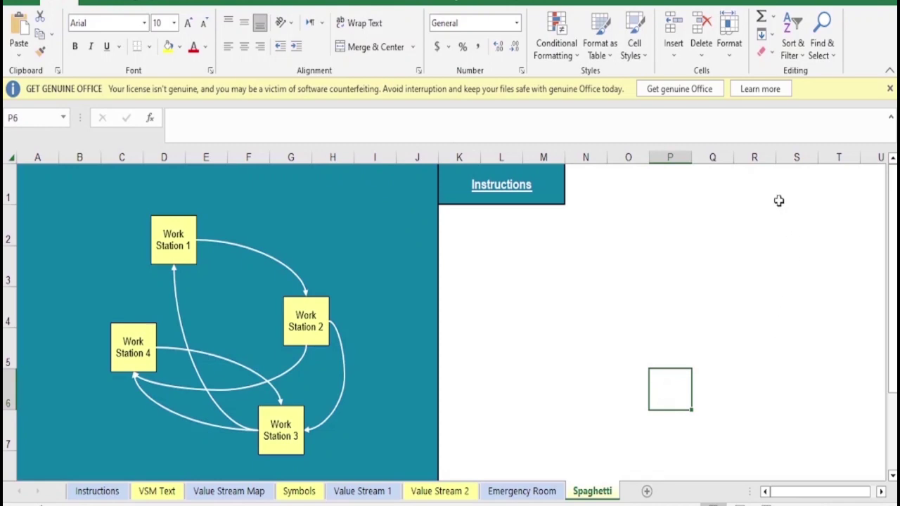